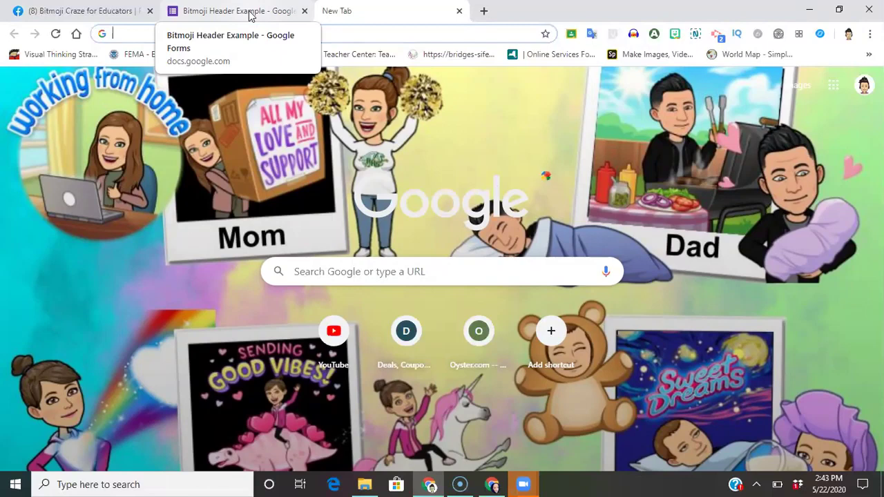
- Open the Bitmoji Header Example form's Add collaborators dialog to reveal its editing link
click(251, 13)
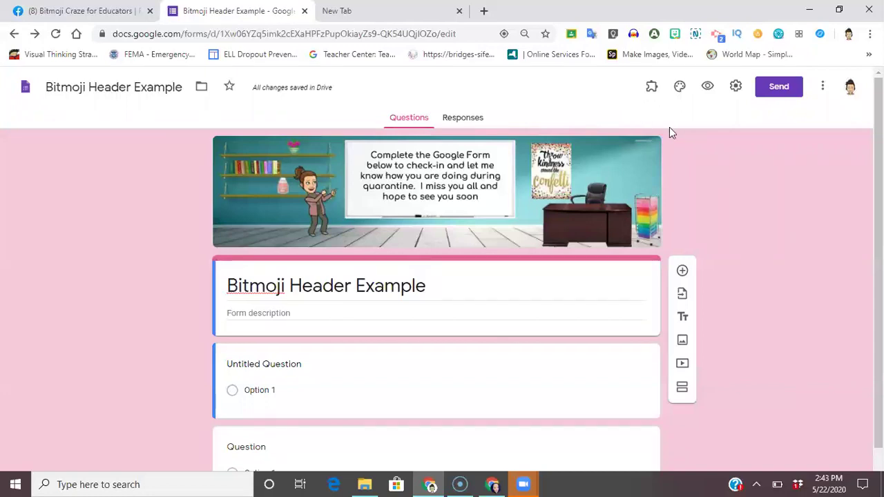
click(824, 88)
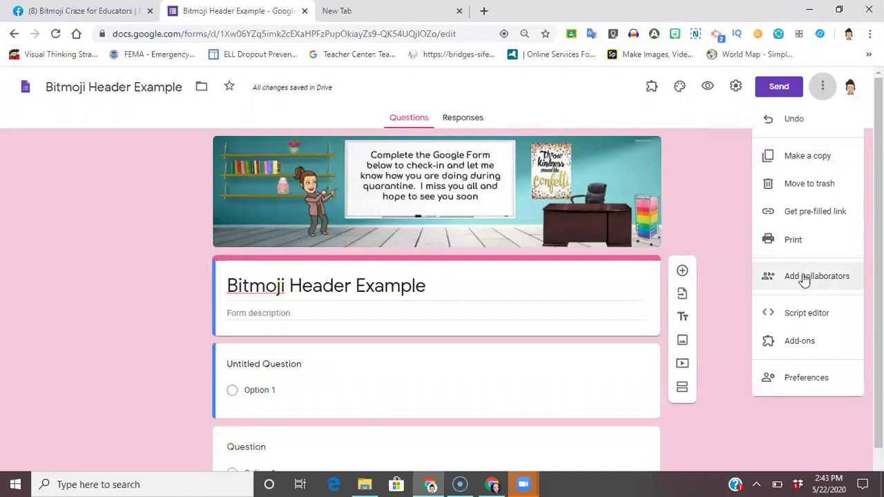
click(805, 277)
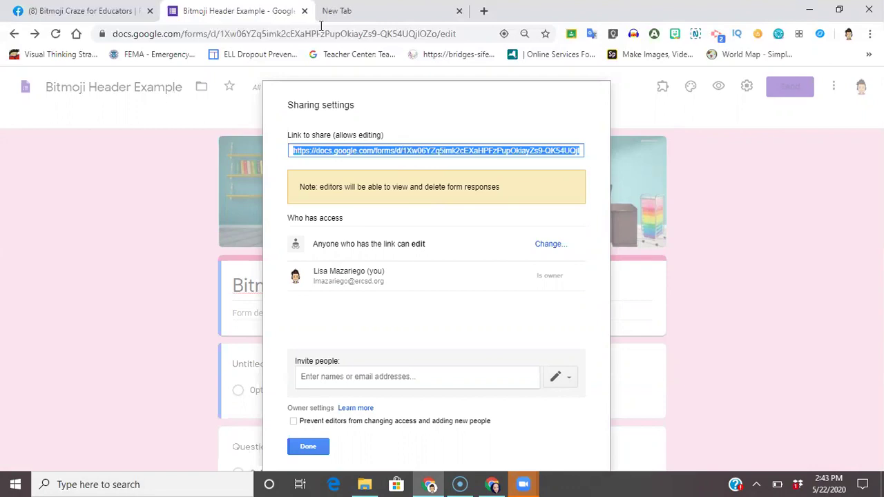
- Paste the form's share link into the new tab and replace edit?usp=sharing with copy
click(359, 14)
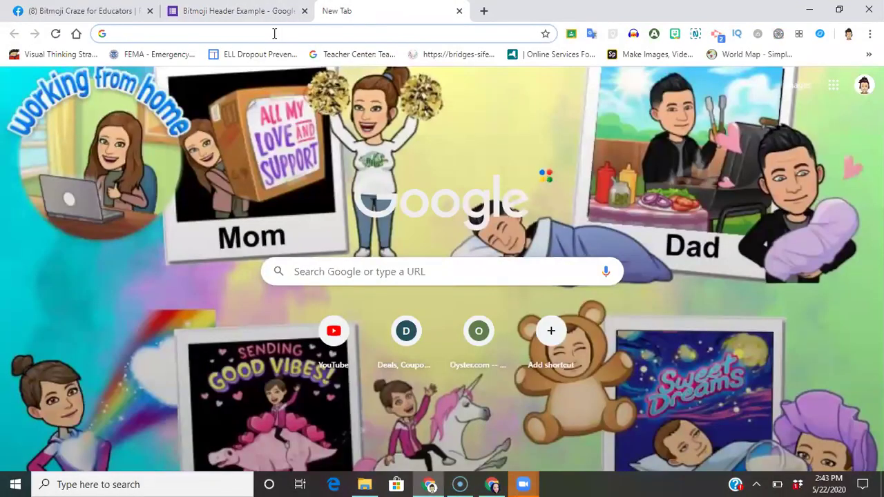
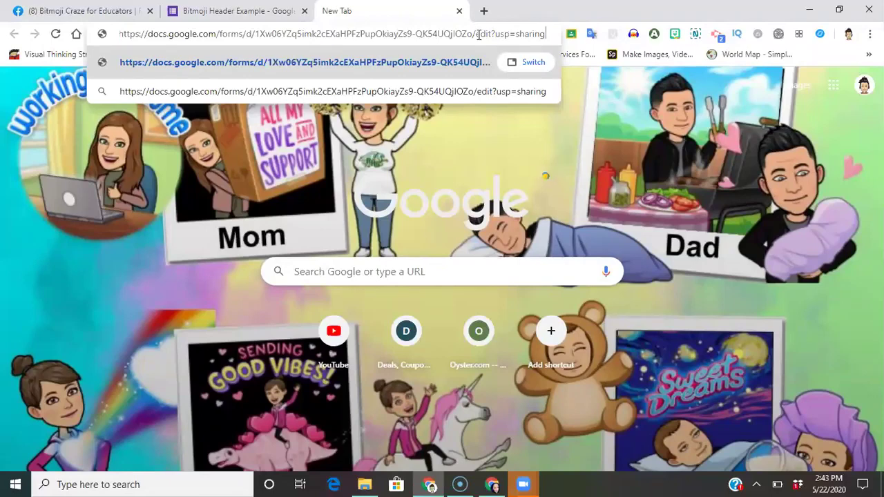
drag(475, 34, 544, 36)
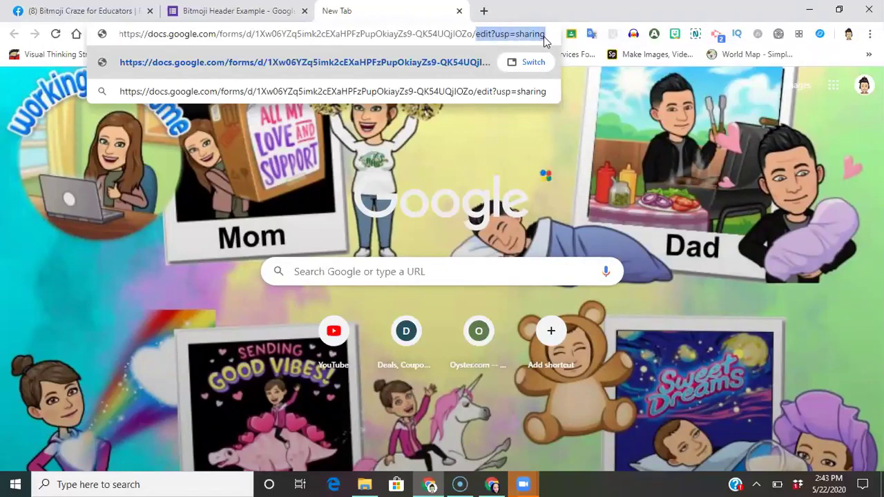
key(BackSpace)
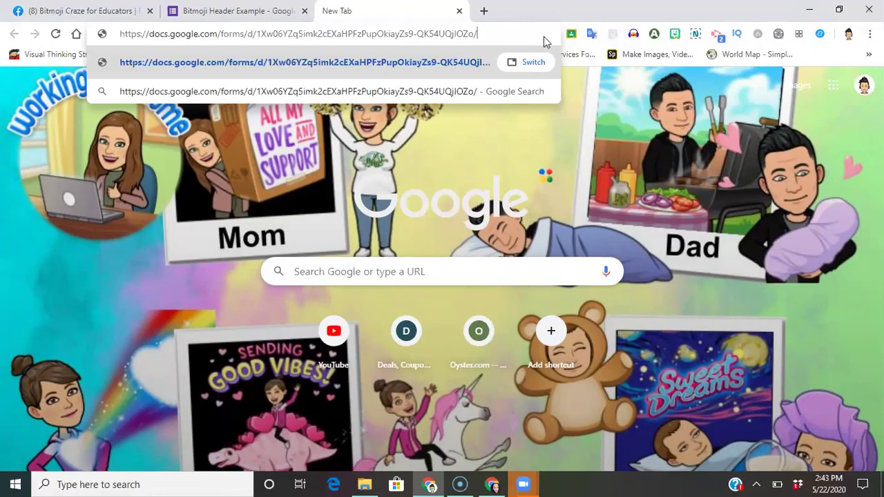
text(copy)
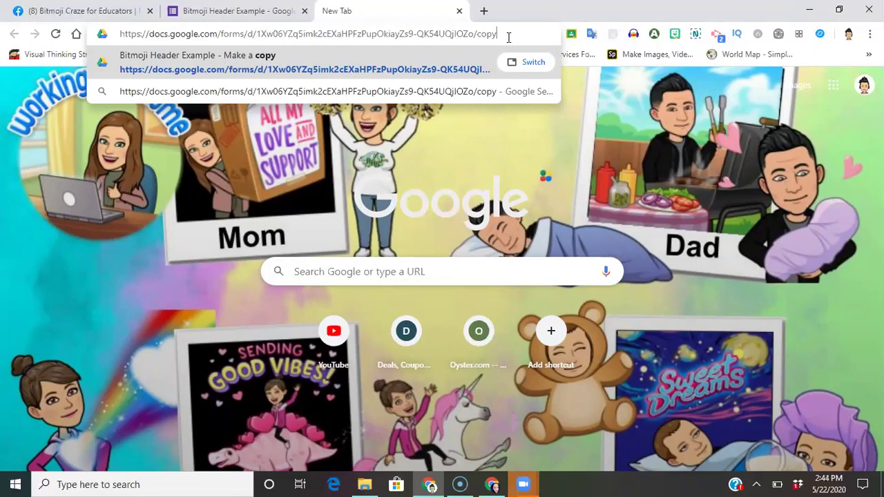
triple_click(424, 35)
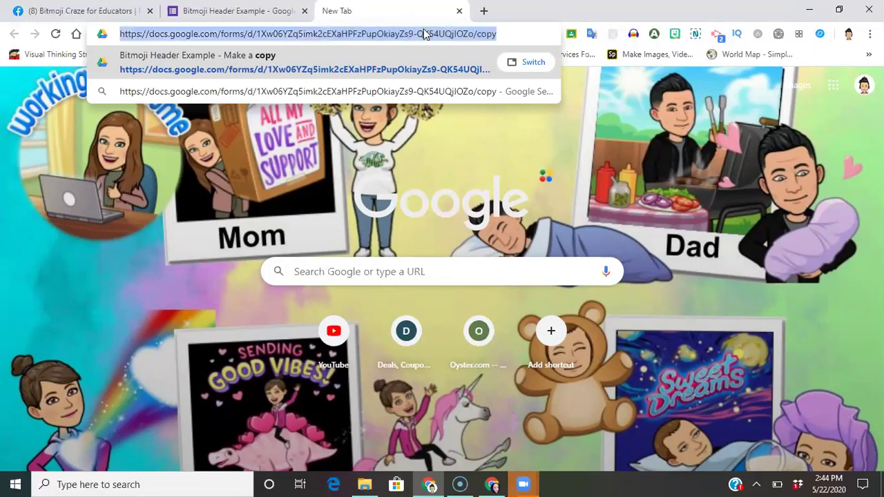
key(ctrl+x)
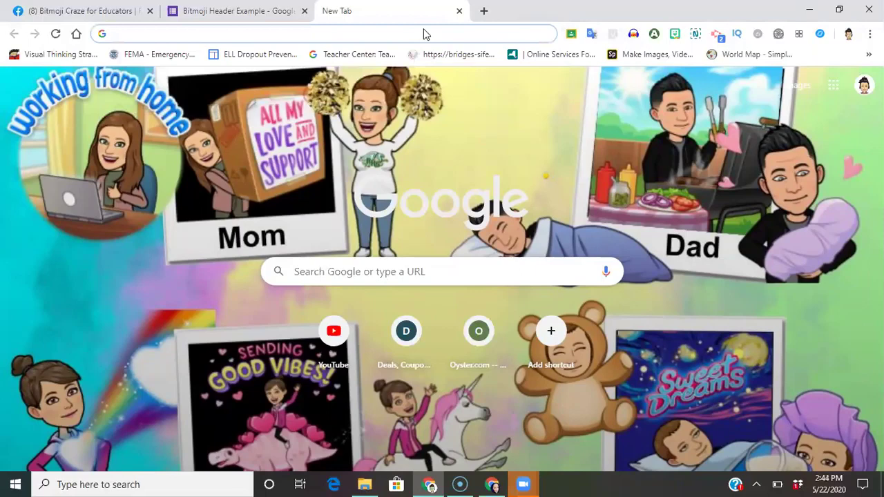
key(ctrl+v)
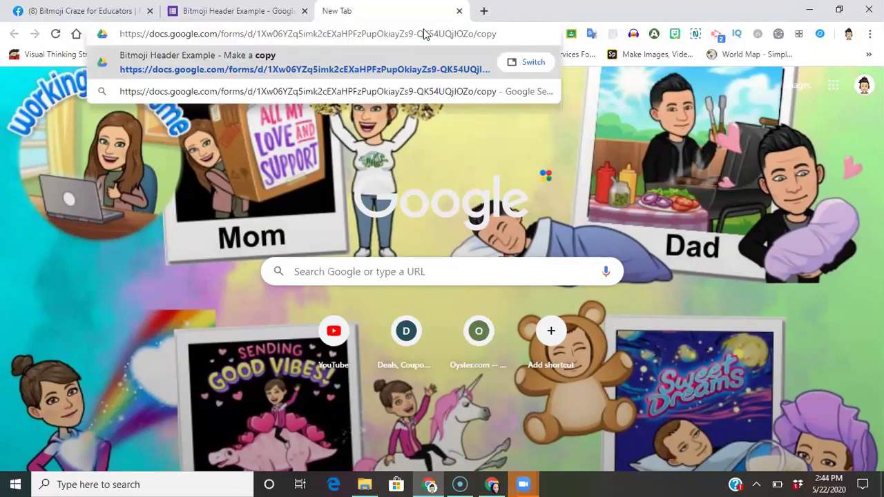
- Load the form's /copy page, then switch to the other Chrome window
key(Return)
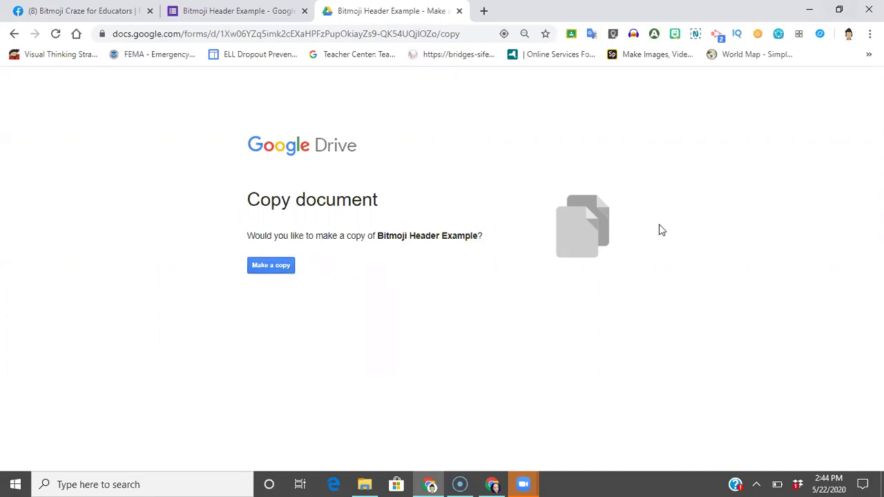
click(495, 484)
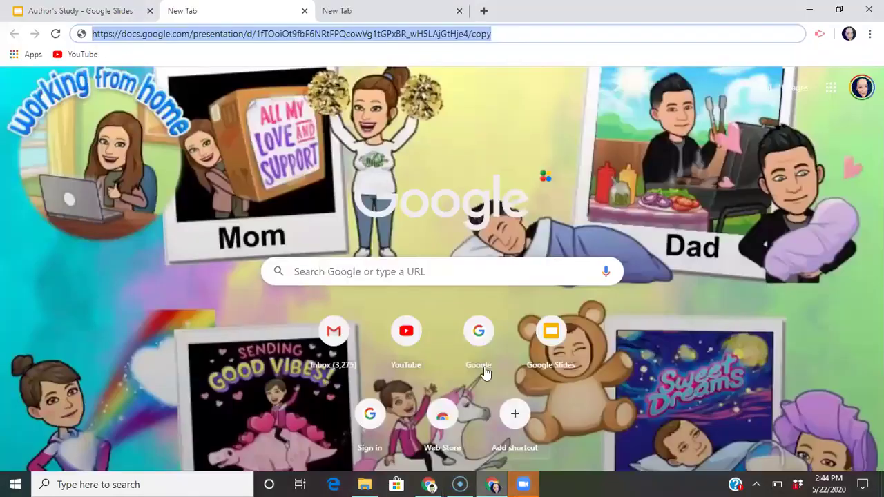
- Reveal and select the Author's Study deck's anyone-with-the-link share URL
click(102, 11)
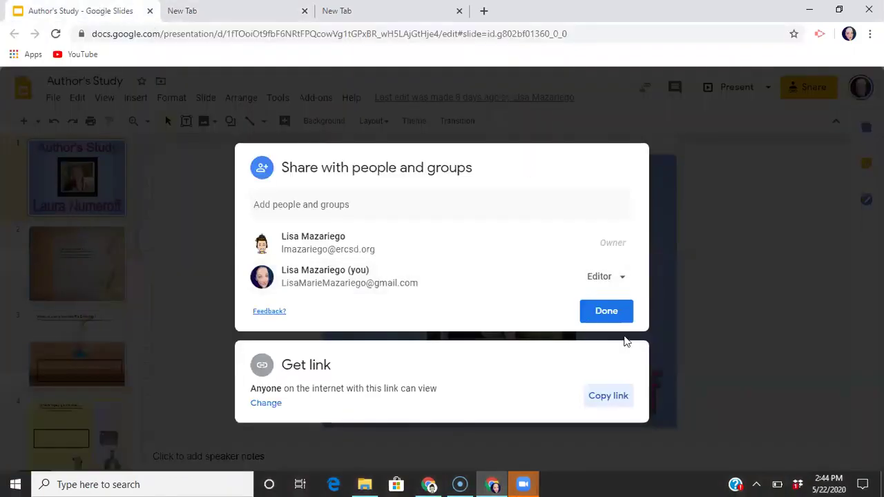
click(609, 312)
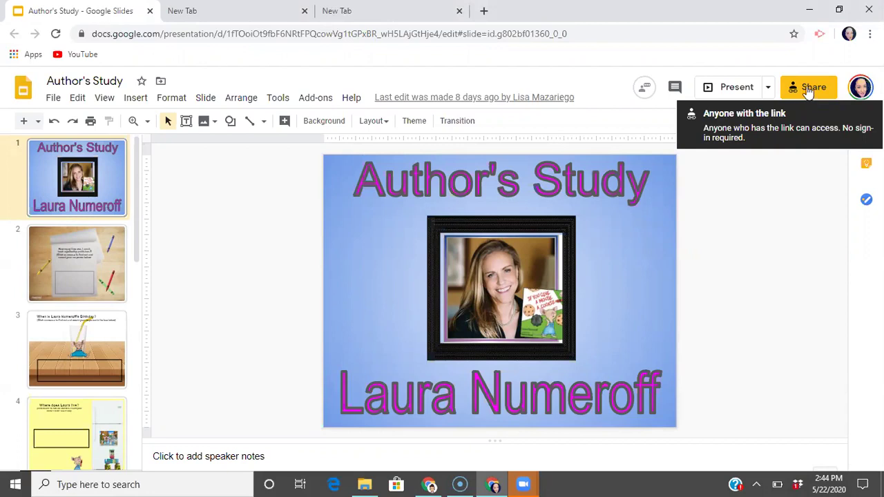
click(808, 88)
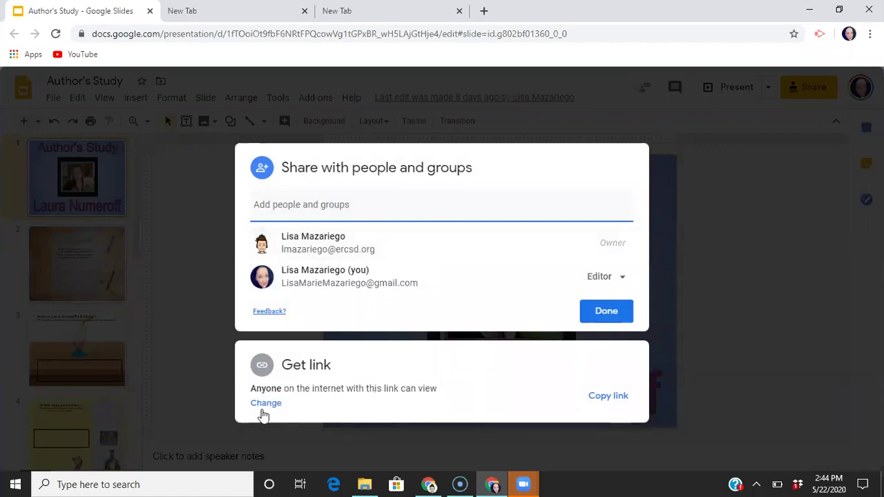
click(264, 406)
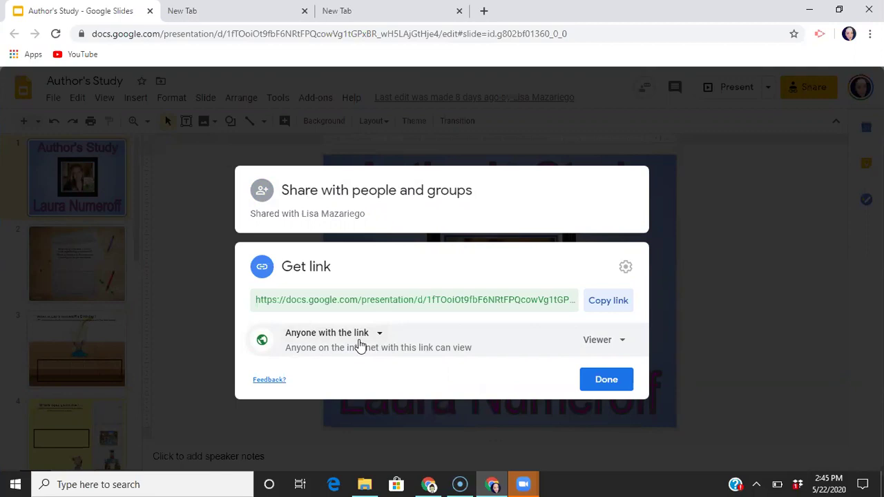
click(379, 301)
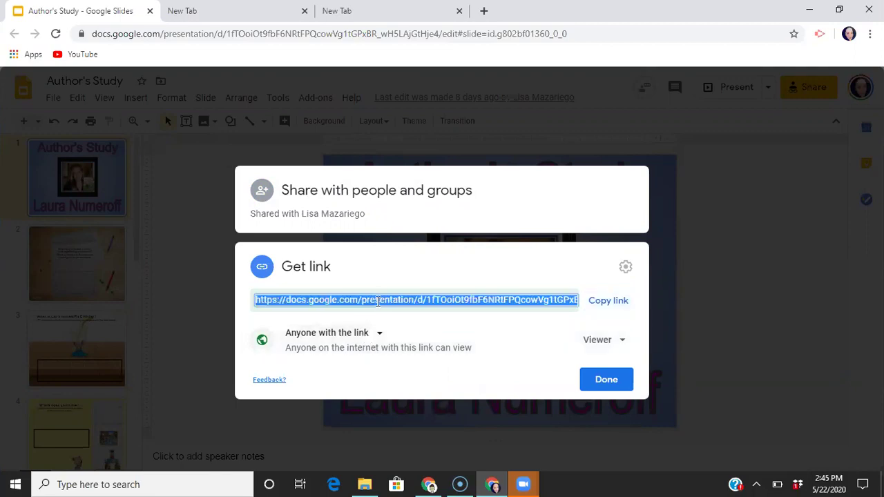
- Paste the Author's Study link, swap edit?usp=sharing for copy, and load the Copy document page
click(224, 10)
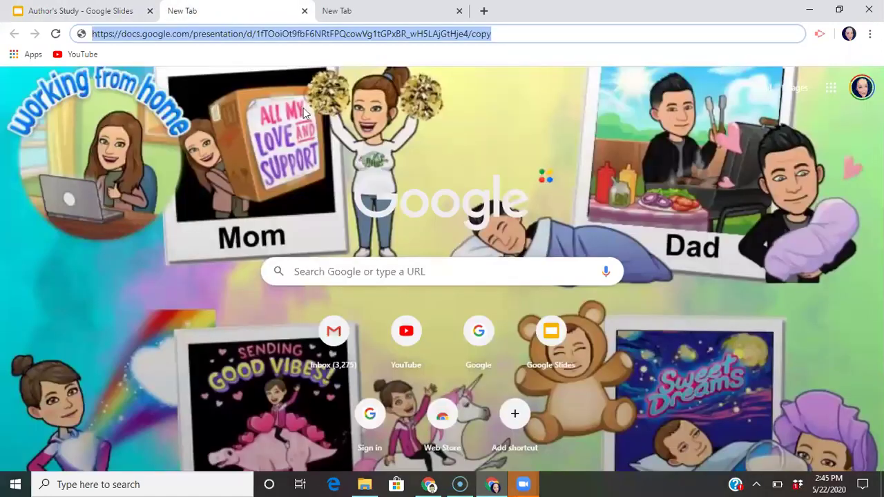
key(BackSpace)
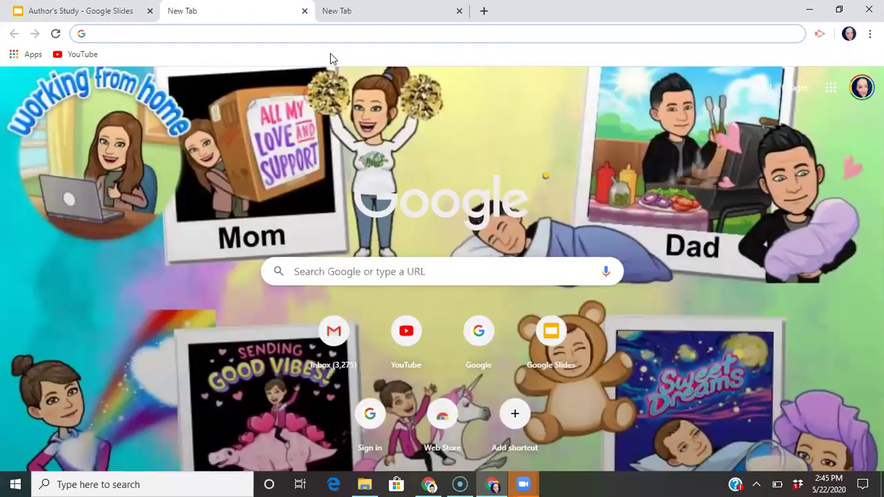
key(ctrl+v)
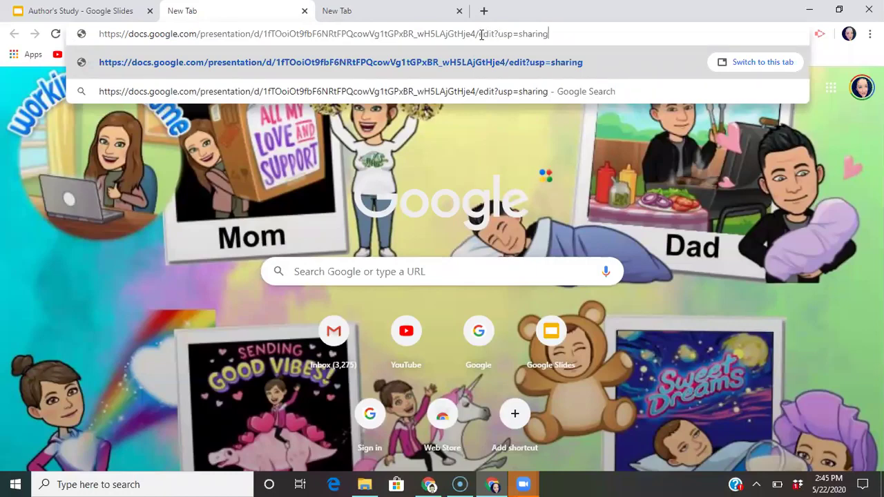
drag(480, 34, 549, 35)
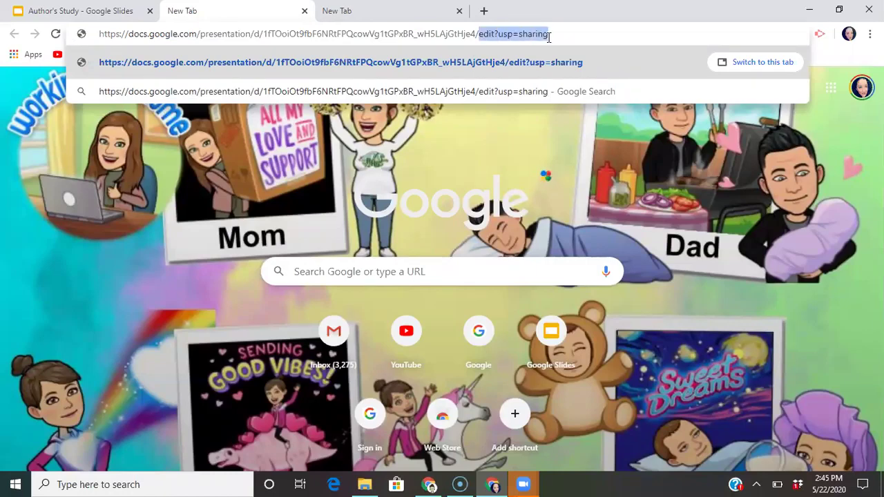
key(BackSpace)
text(copy)
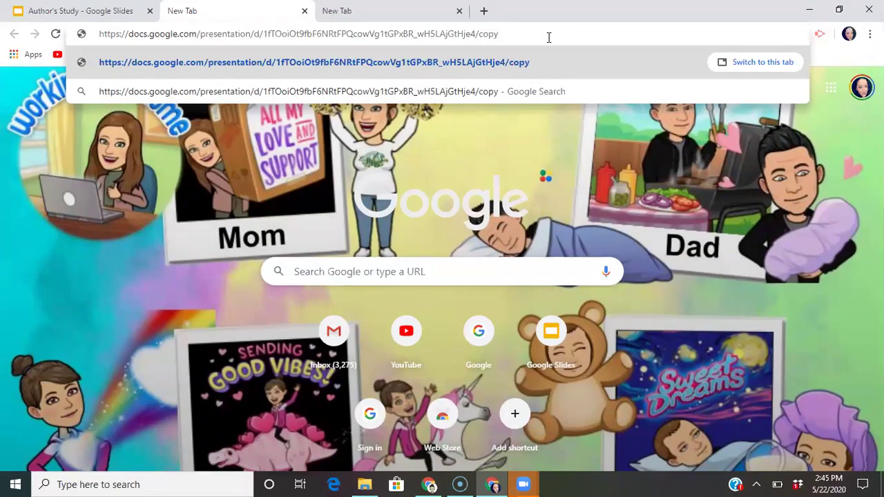
key(Return)
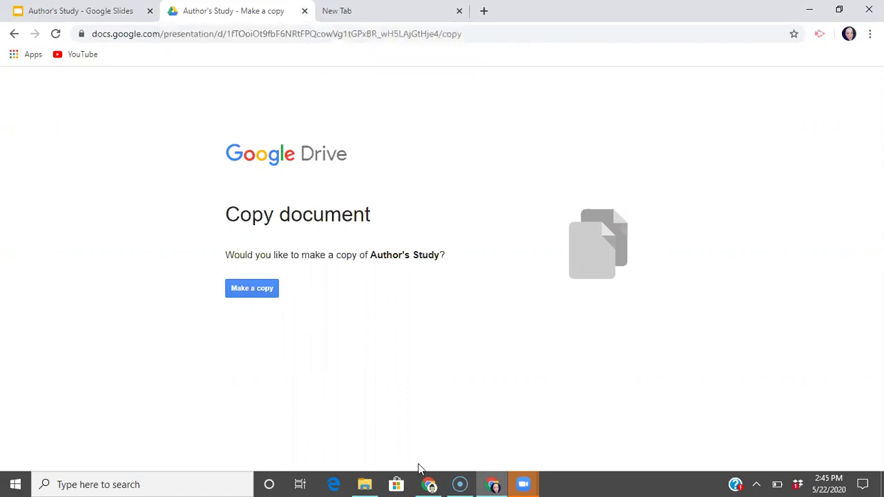
- Go to the Bitmoji Craze for Educators Facebook group and start a new post
click(429, 485)
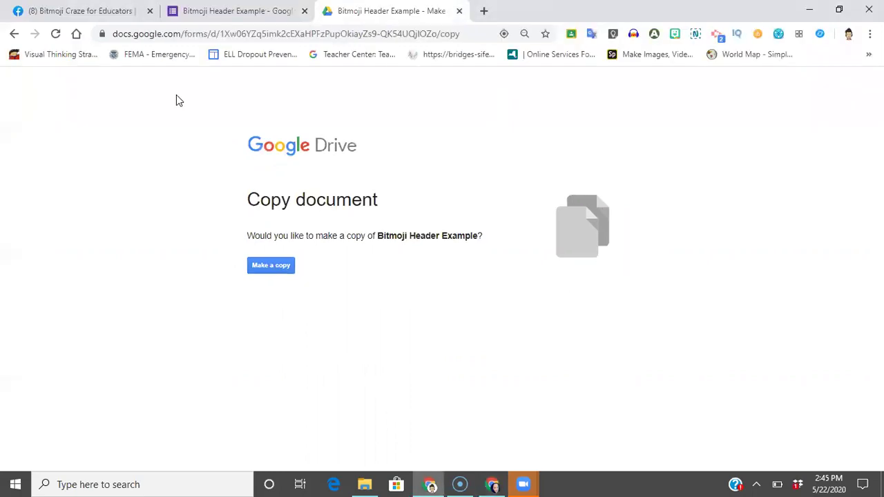
click(96, 14)
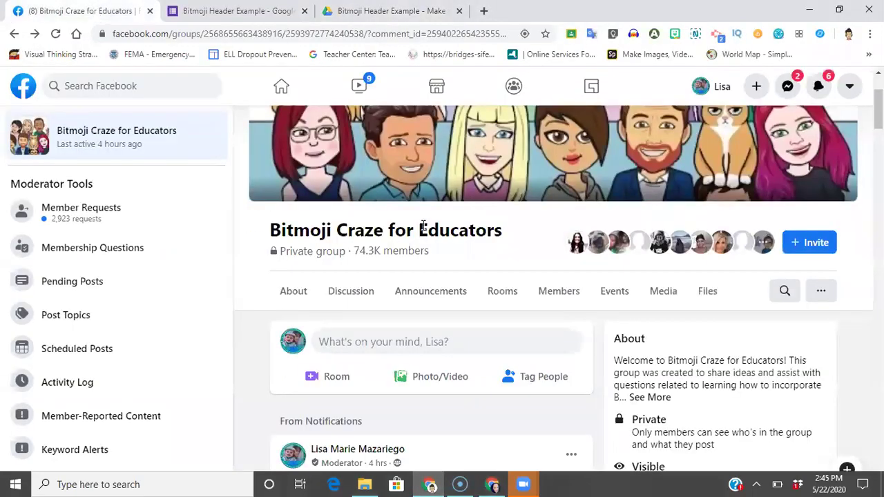
scroll(480, 262, up, 2)
scroll(480, 261, up, 1)
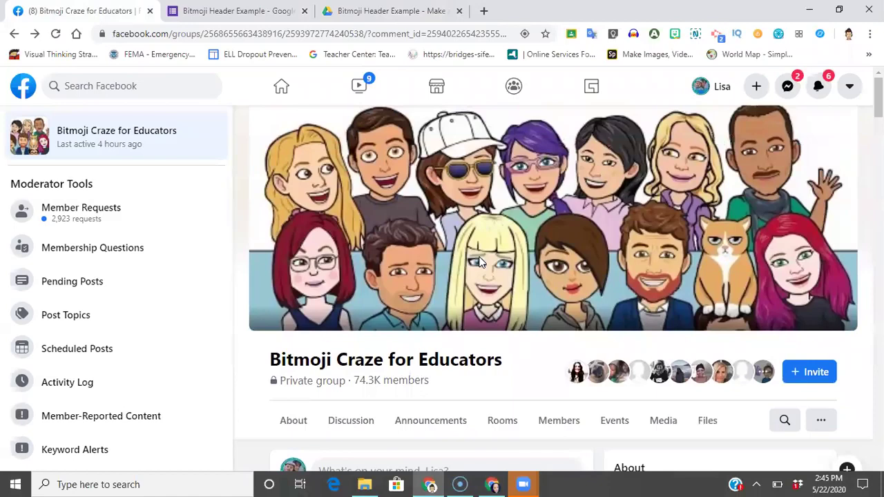
scroll(480, 263, down, 3)
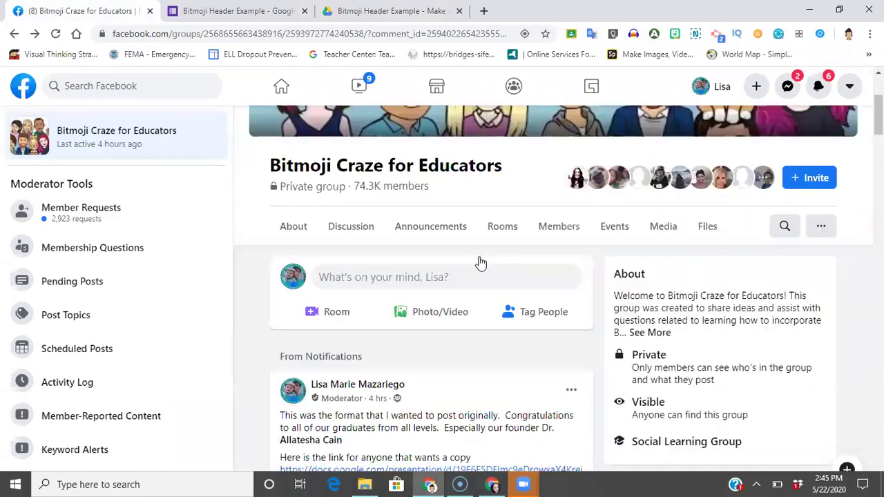
click(380, 280)
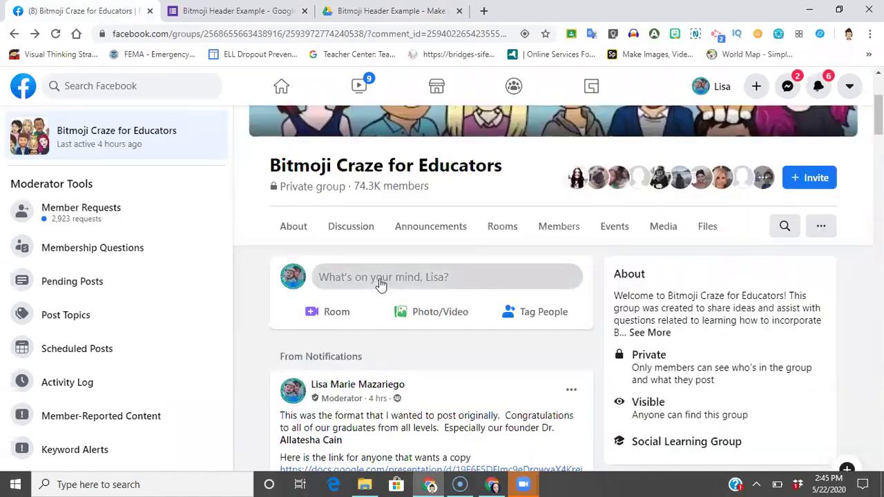